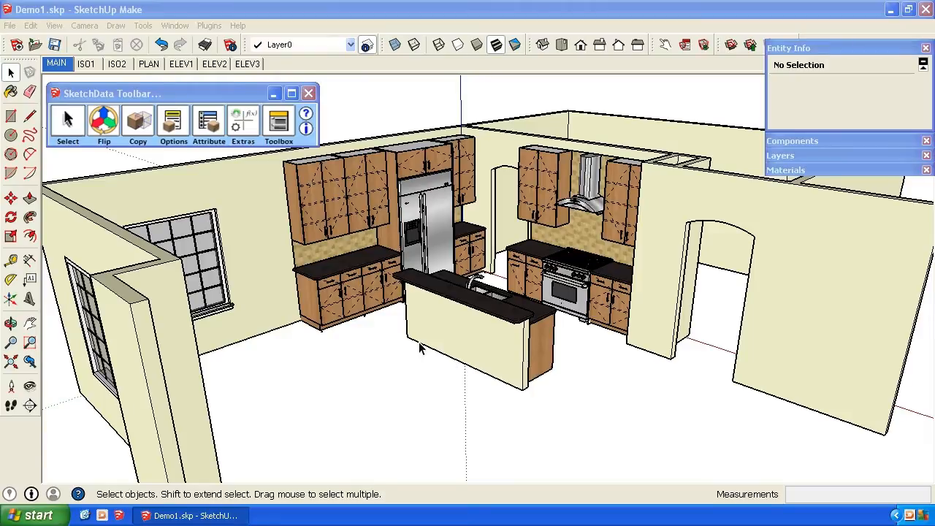
- Set the global drawer front height top attribute to 8 inches and redraw all dynamic components
left_click(238, 122)
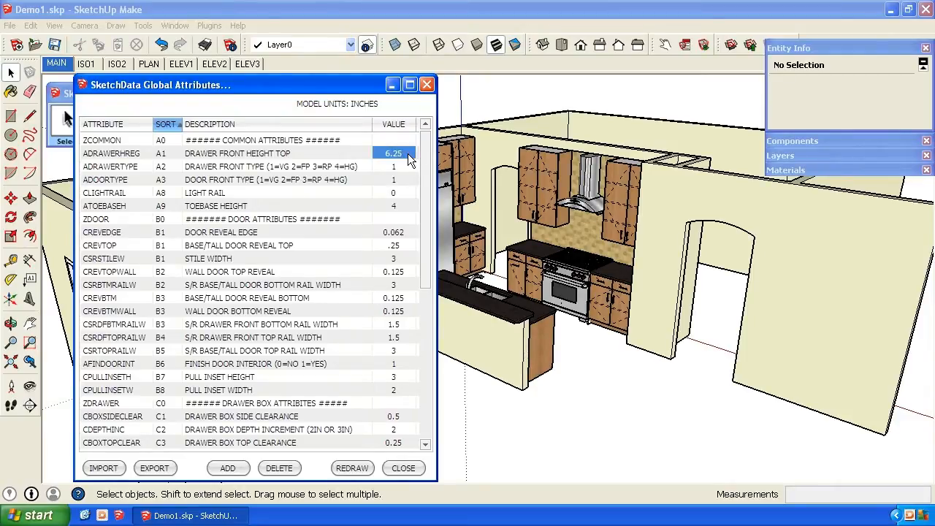
type("8")
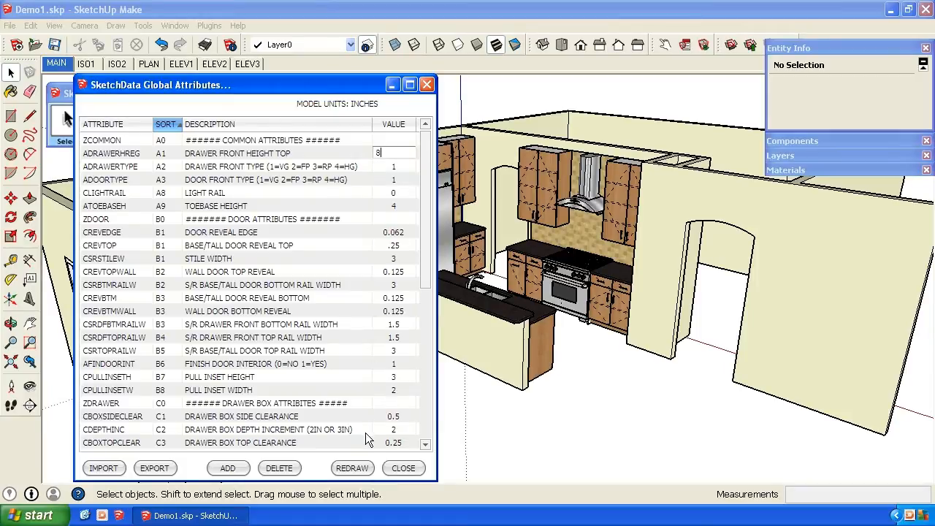
key("Return")
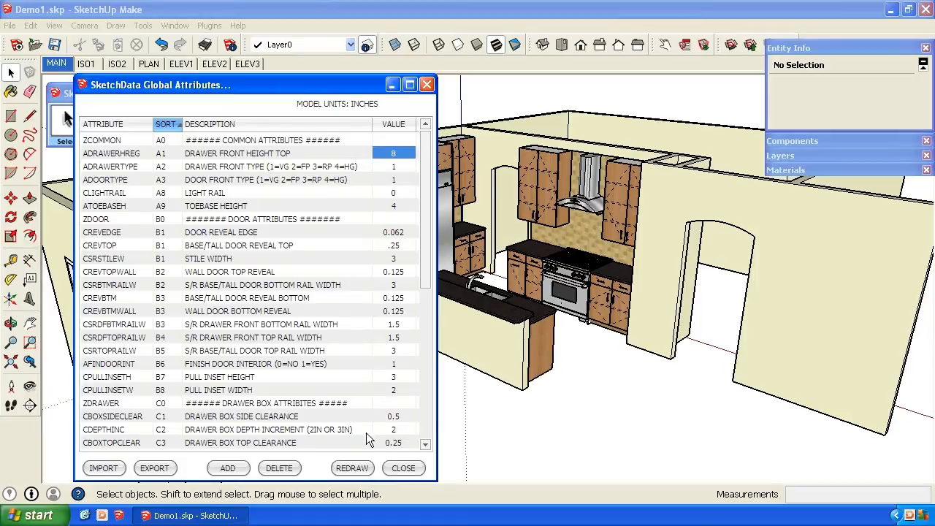
left_click(351, 468)
left_click(250, 312)
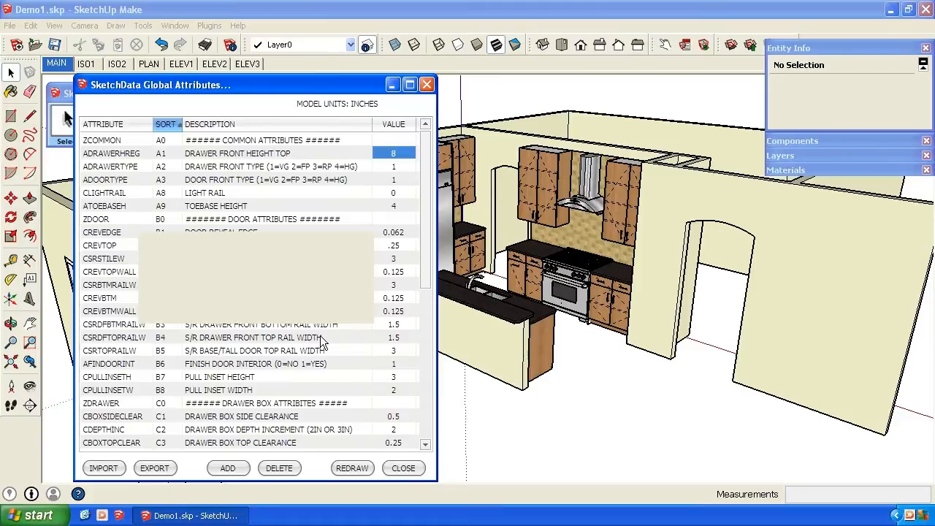
left_click(310, 306)
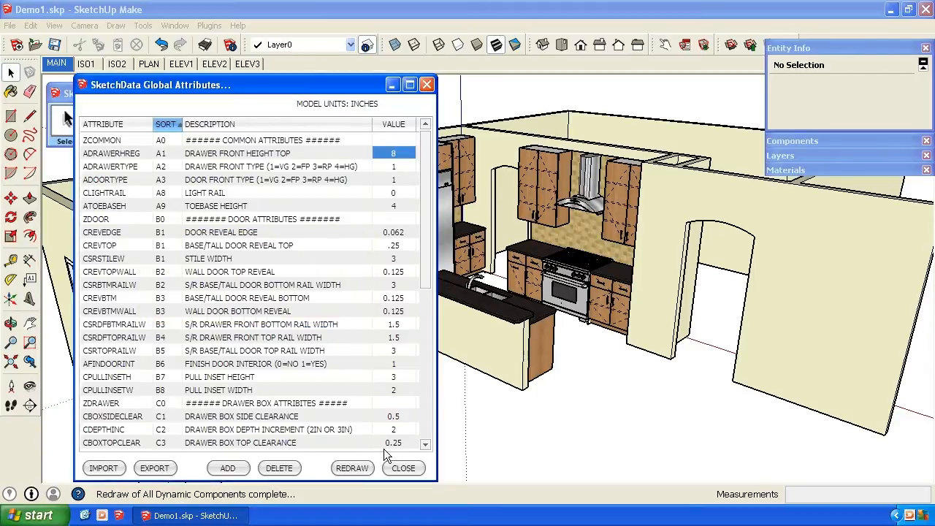
left_click(401, 470)
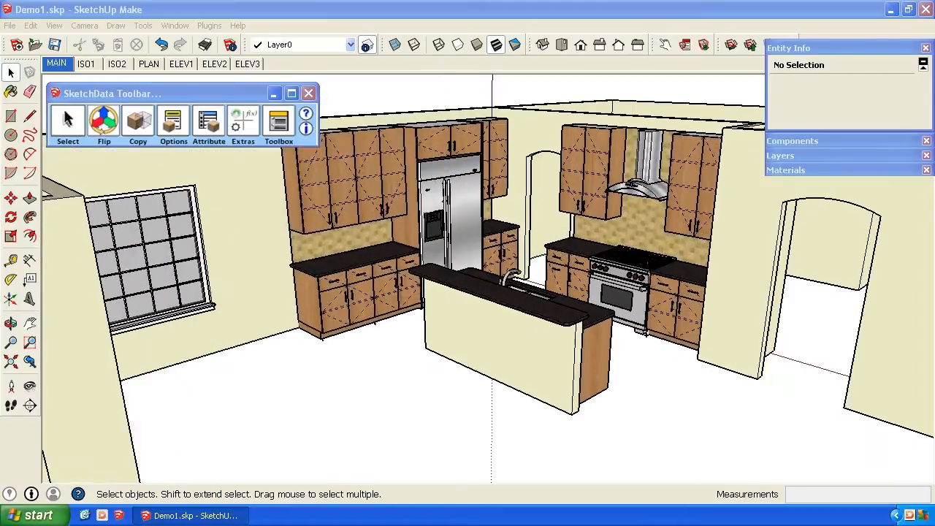
- Measure the height of the top drawer front on the base cabinet farthest from the refrigerator
scroll(325, 293, "up", 10)
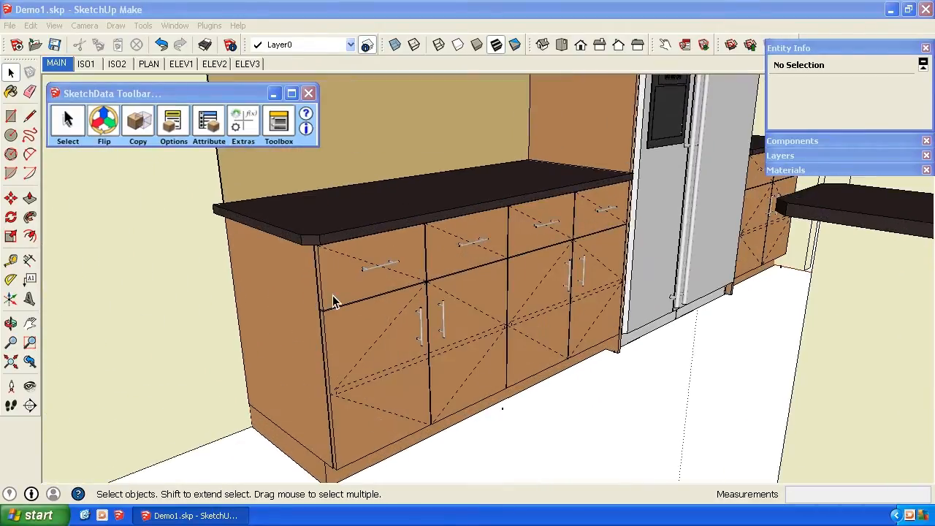
middle_click_drag(333, 301, 326, 272)
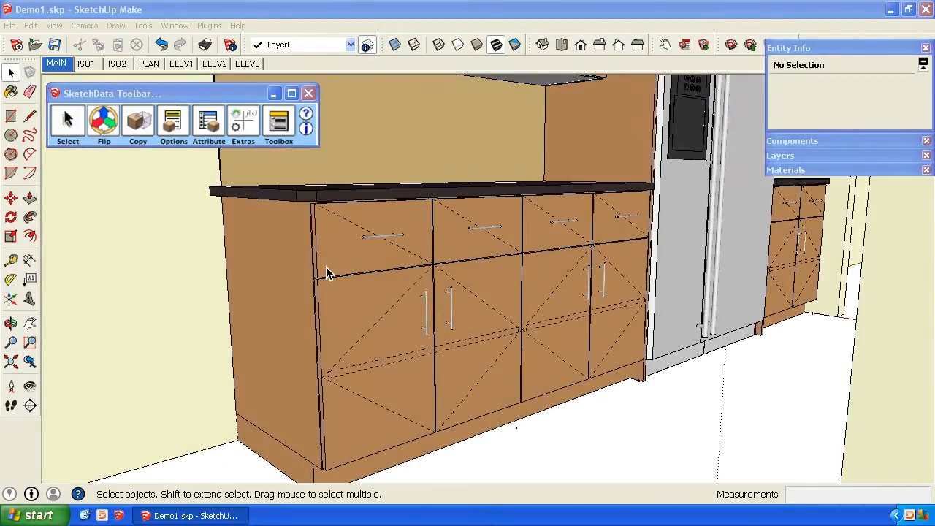
key("t")
left_click(313, 204)
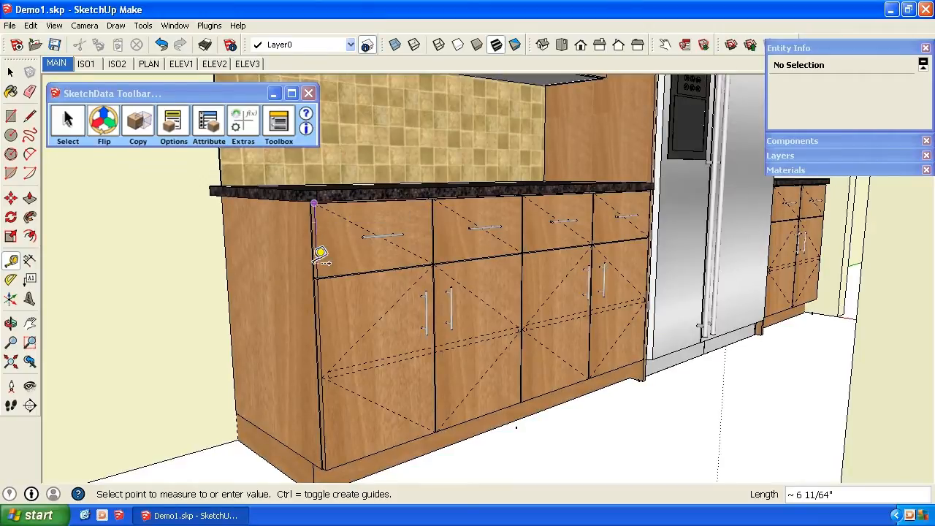
key("space")
- Set the global drawer front height top attribute to 6.25 inches and redraw all dynamic components
scroll(328, 274, "down", 5)
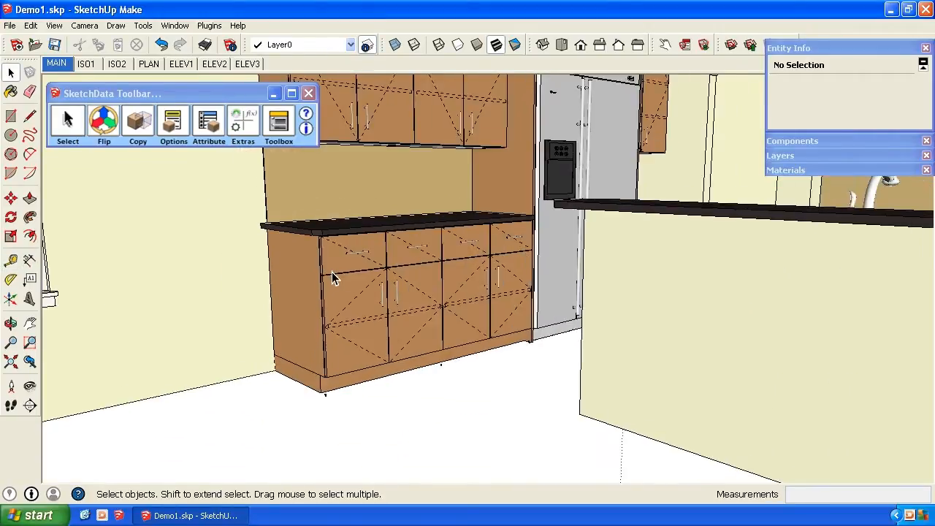
middle_click_drag(332, 277, 292, 219)
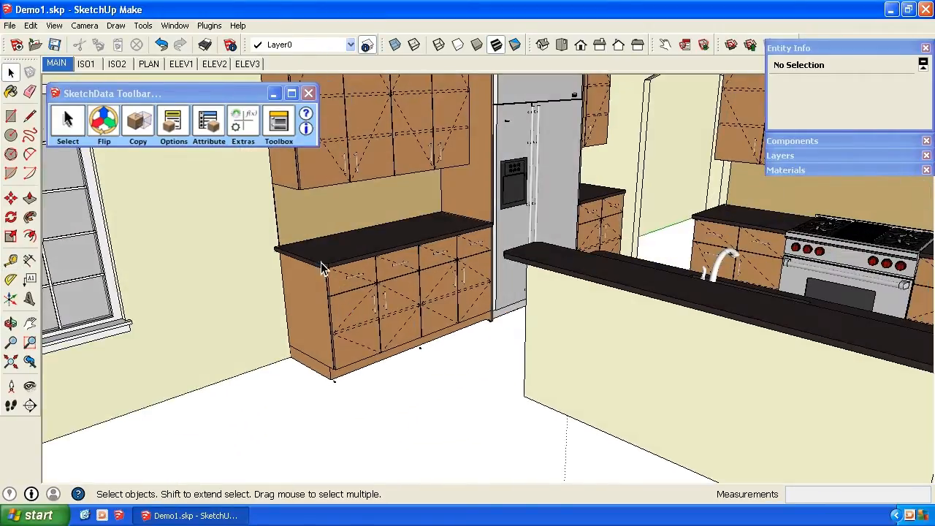
left_click(237, 124)
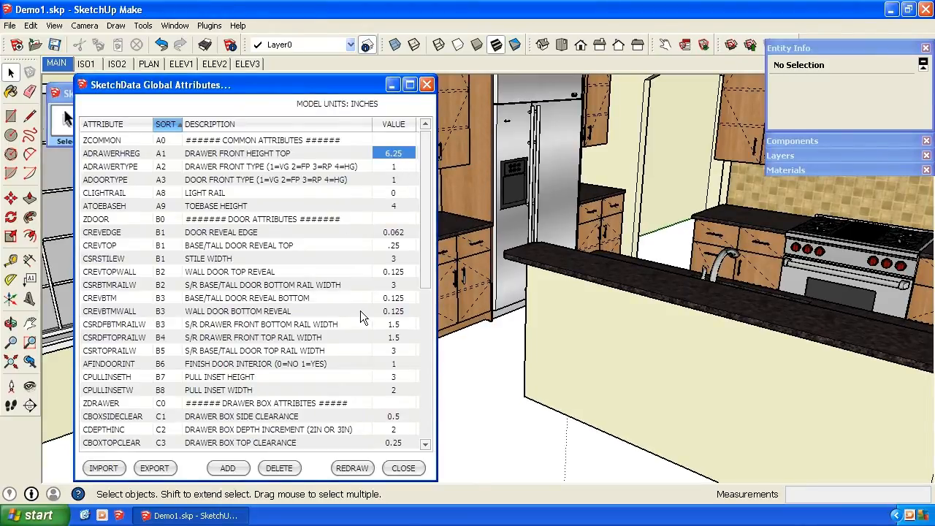
left_click(346, 468)
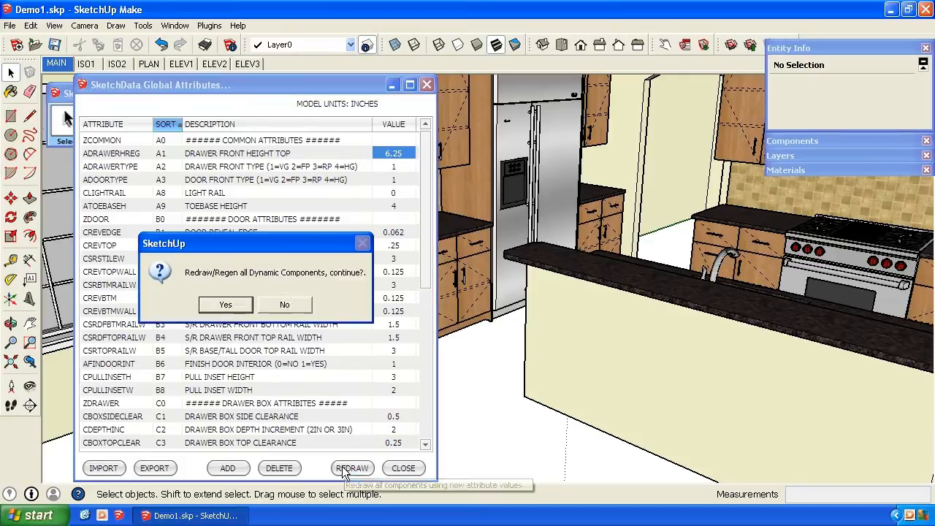
left_click(228, 306)
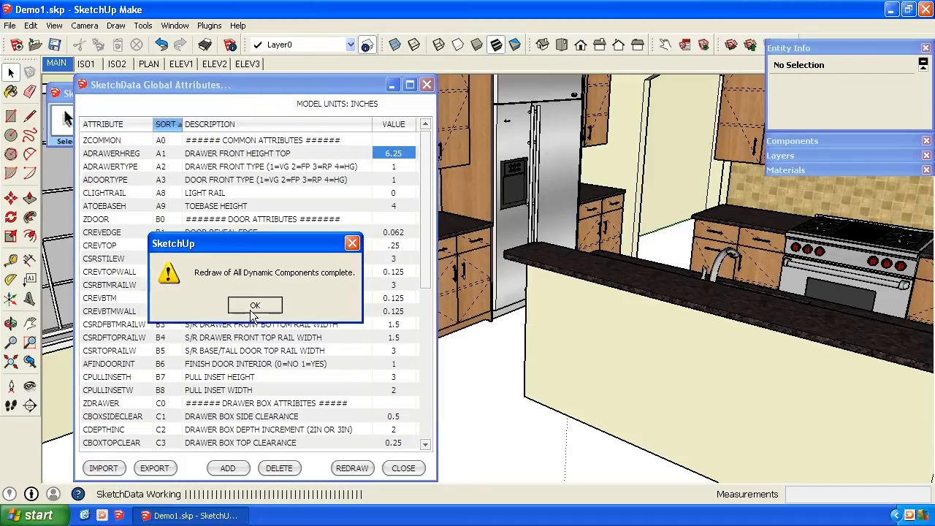
left_click(311, 303)
left_click(409, 467)
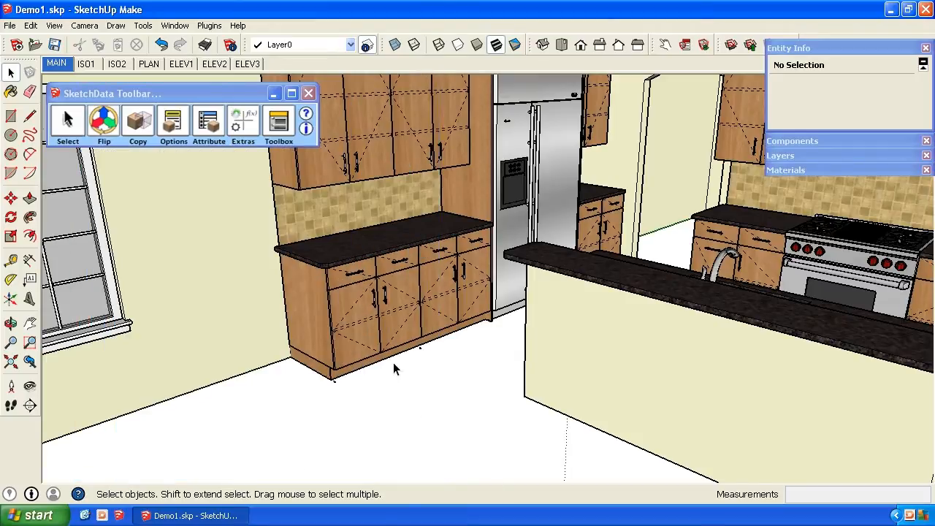
- Set the top drawer height option to 8 for only the base cabinet farthest from the refrigerator and apply it
left_click(380, 335)
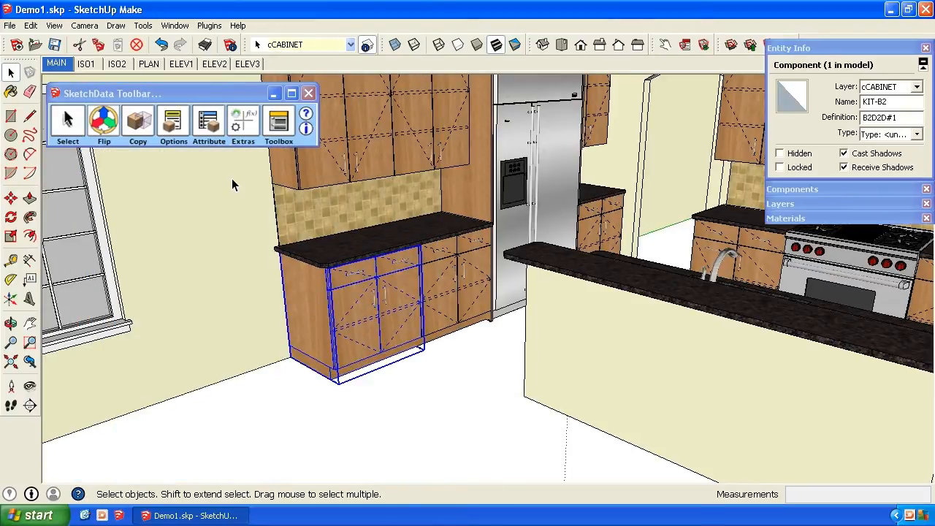
left_click(174, 122)
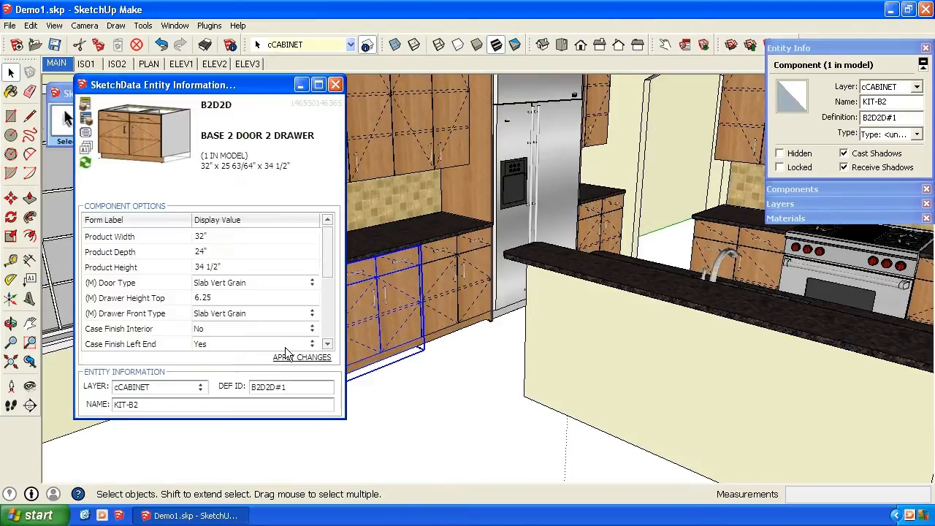
left_click(221, 298)
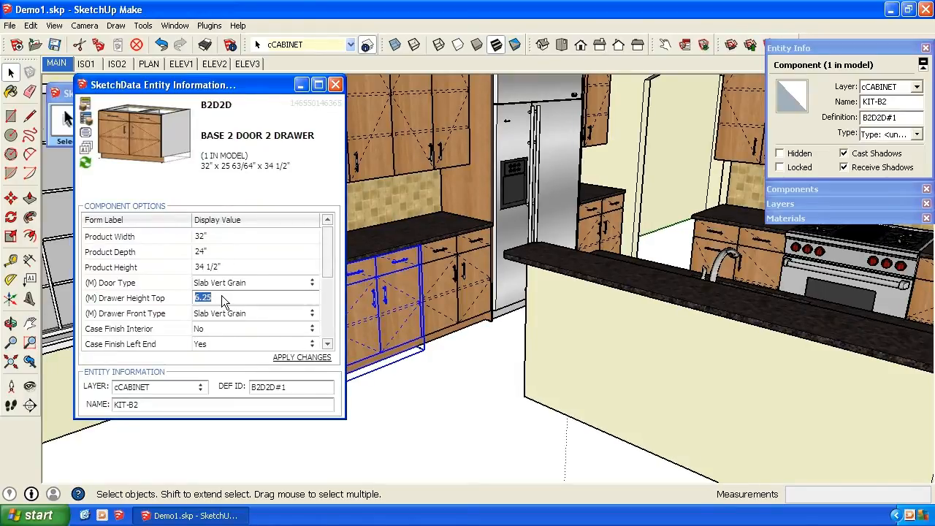
type("8")
key("Return")
left_click(282, 359)
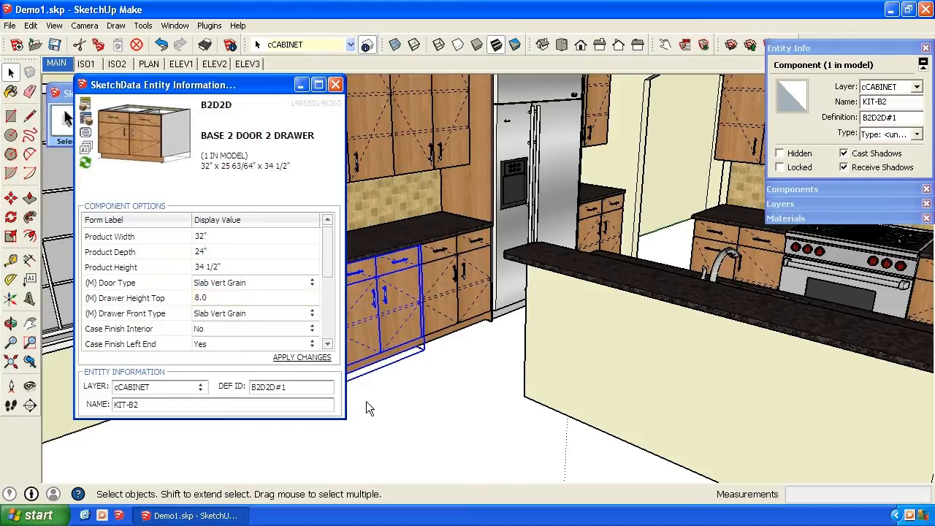
left_click(335, 85)
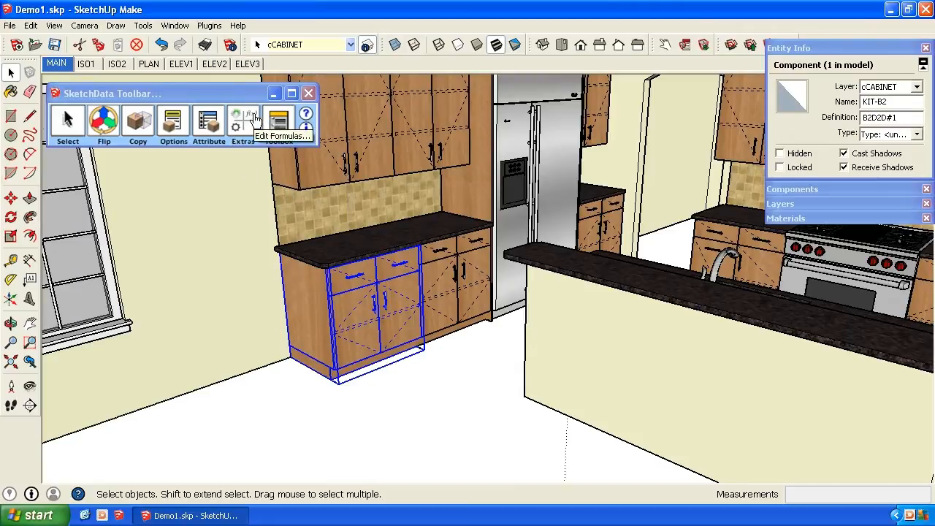
- Restore the original formula of the selected base cabinet's aDrawerHReg attribute, then deselect the cabinet
left_click(252, 117)
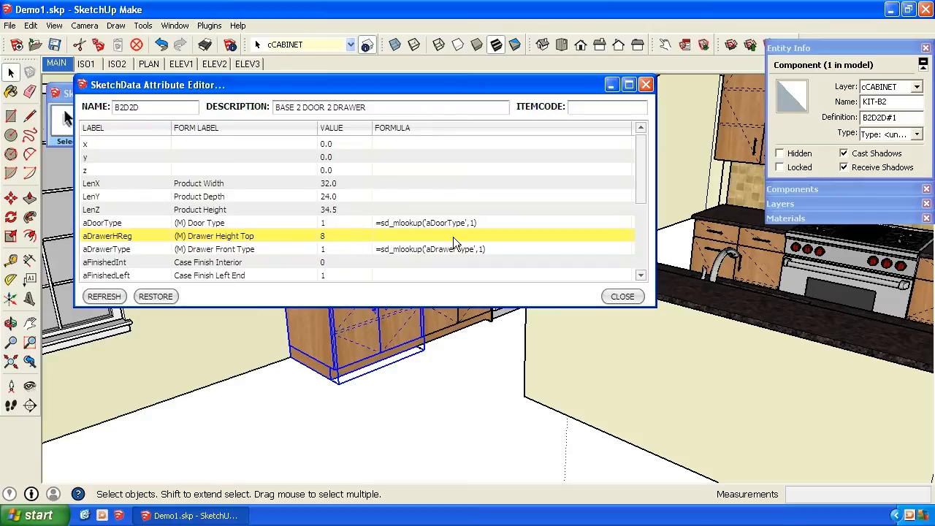
left_click(394, 237)
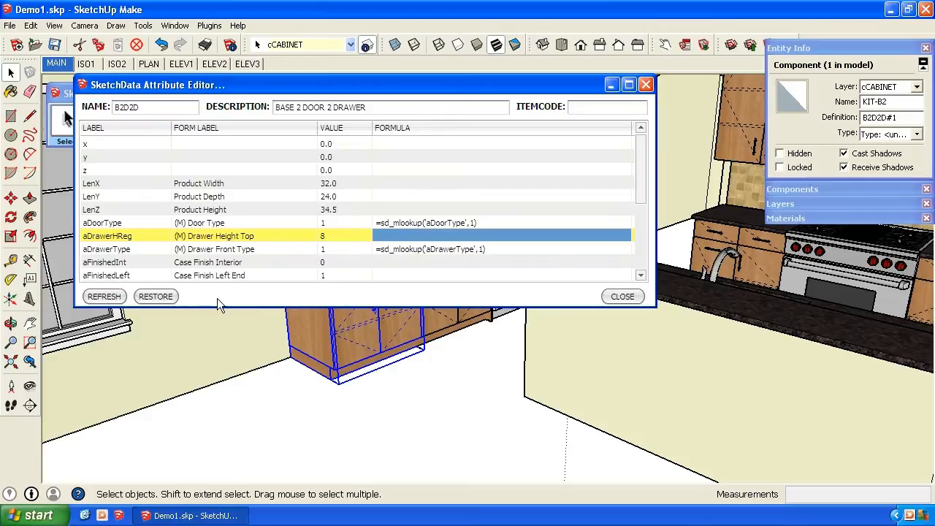
left_click(169, 296)
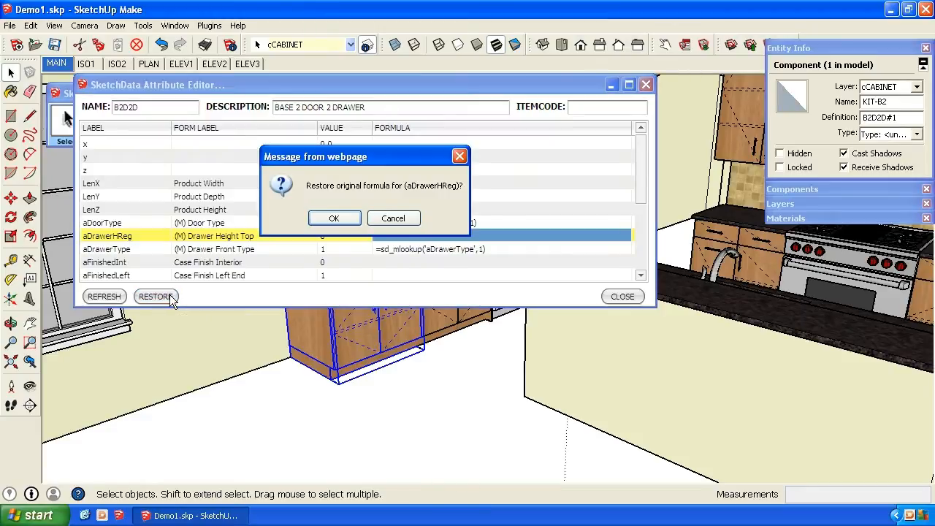
left_click(330, 219)
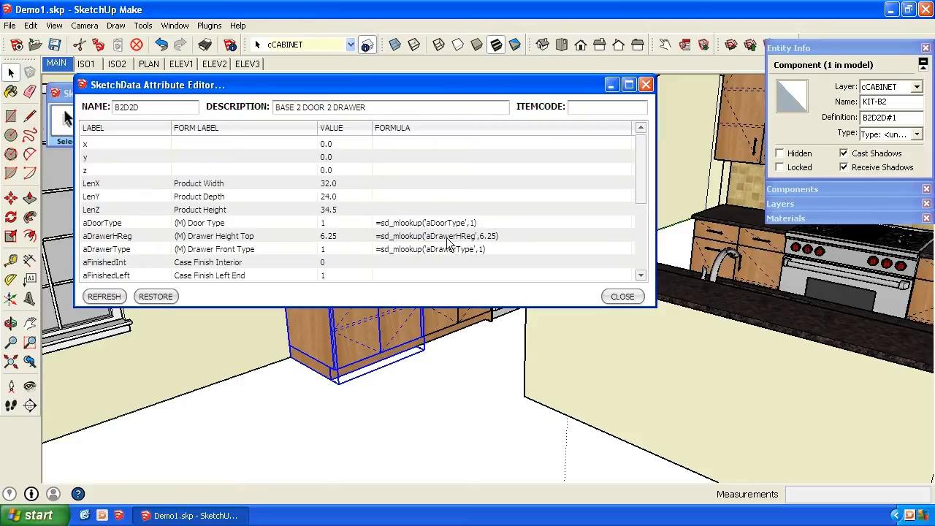
left_click(621, 296)
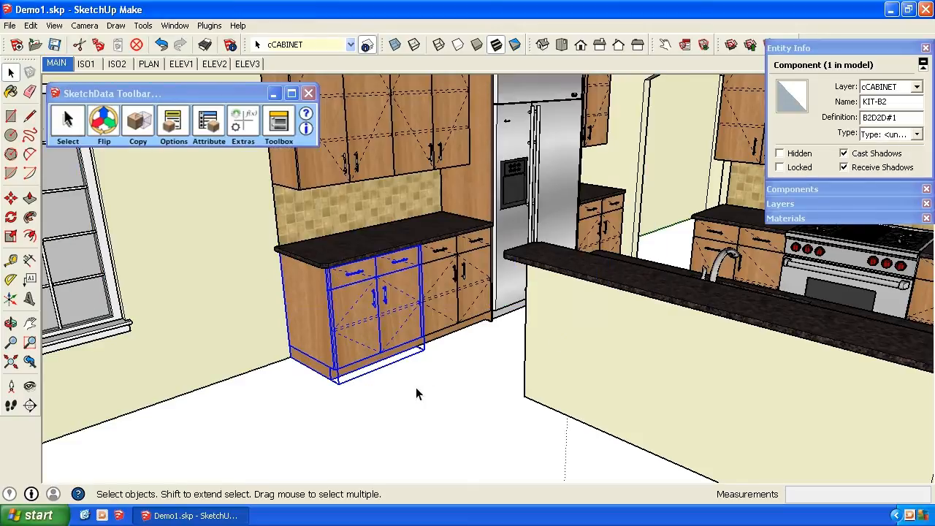
left_click(416, 387)
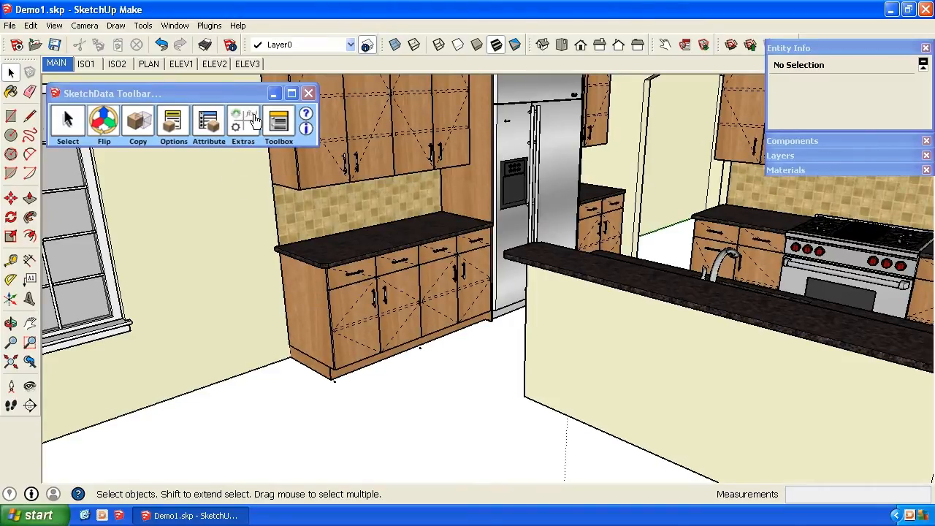
- Hide the cCOUNTER layer to expose the tops of the base cabinets beside the refrigerator
left_click(786, 159)
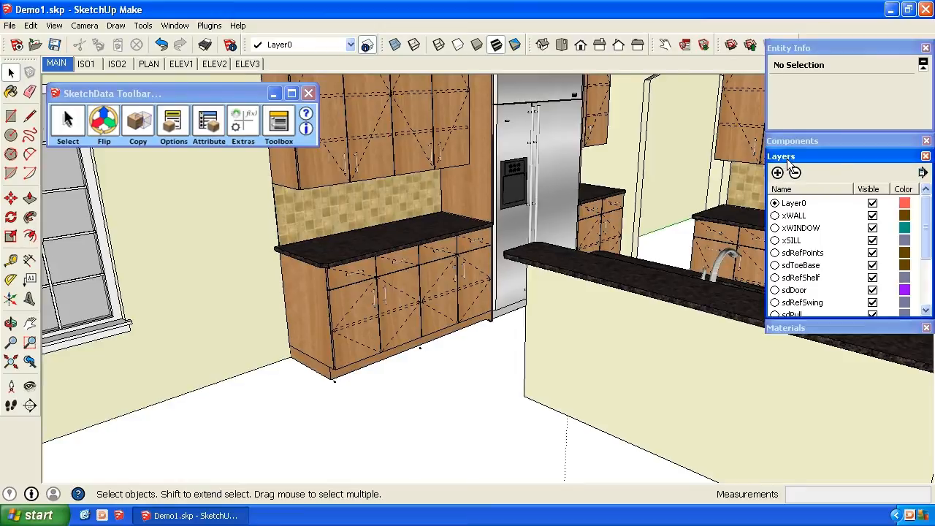
scroll(925, 301, "down", 2)
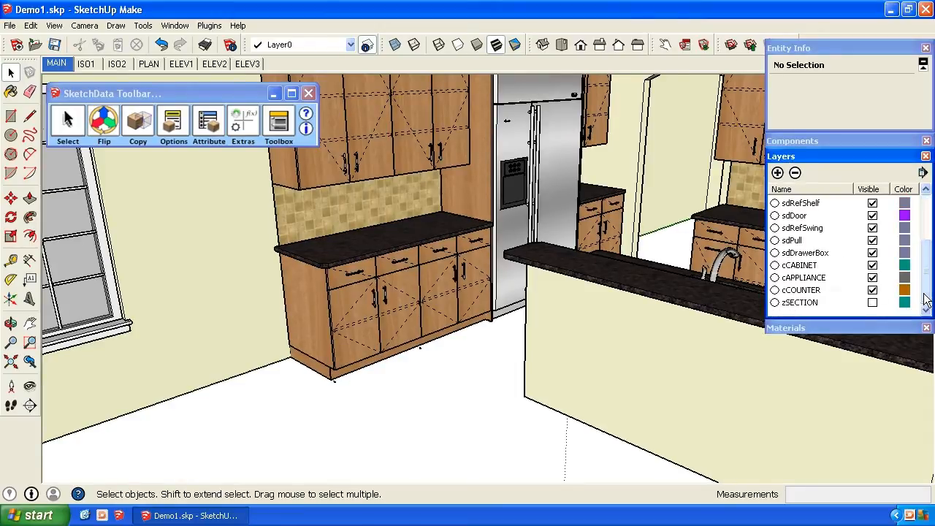
left_click(872, 290)
middle_click_drag(537, 291, 417, 349)
scroll(417, 349, "up", 4)
scroll(409, 220, "up", 2)
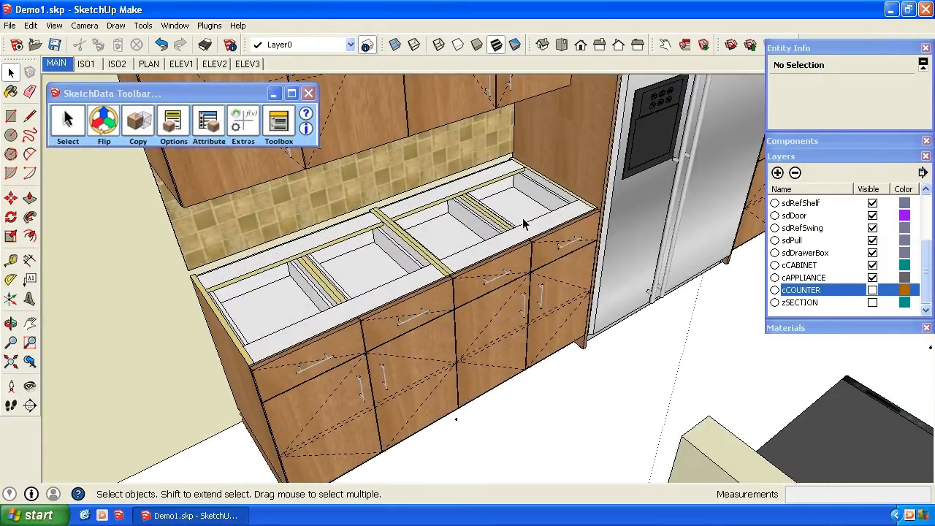
- Set the product depth of the base cabinet next to the refrigerator to 21 inches and apply the change
left_click(442, 204)
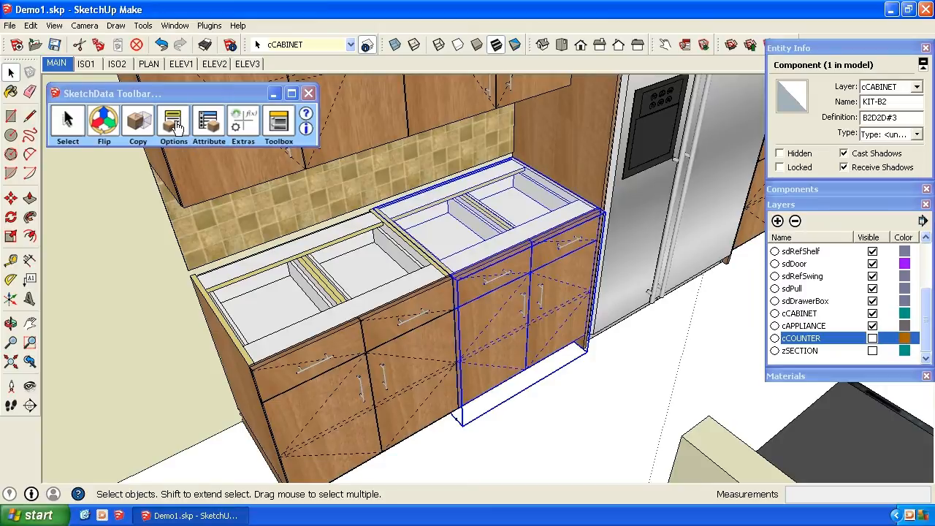
left_click(176, 123)
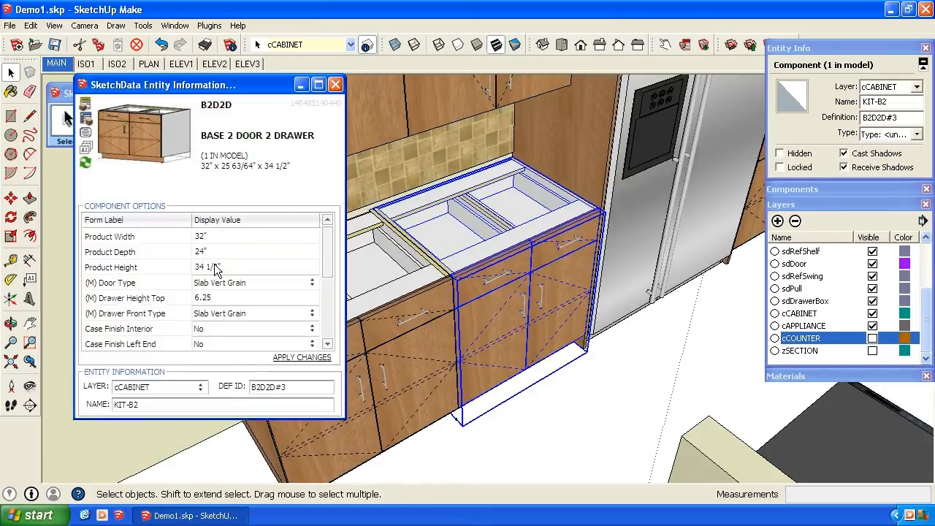
left_click(218, 251)
type("21")
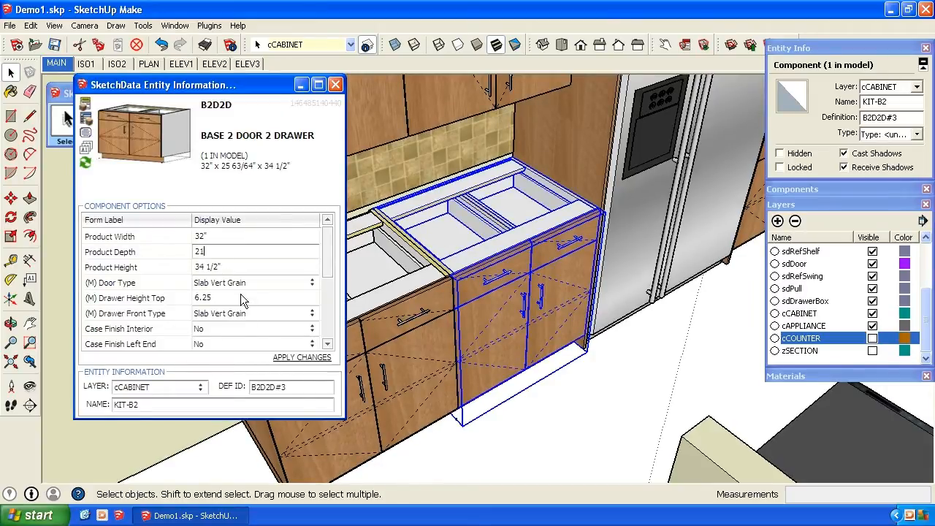
left_click(298, 361)
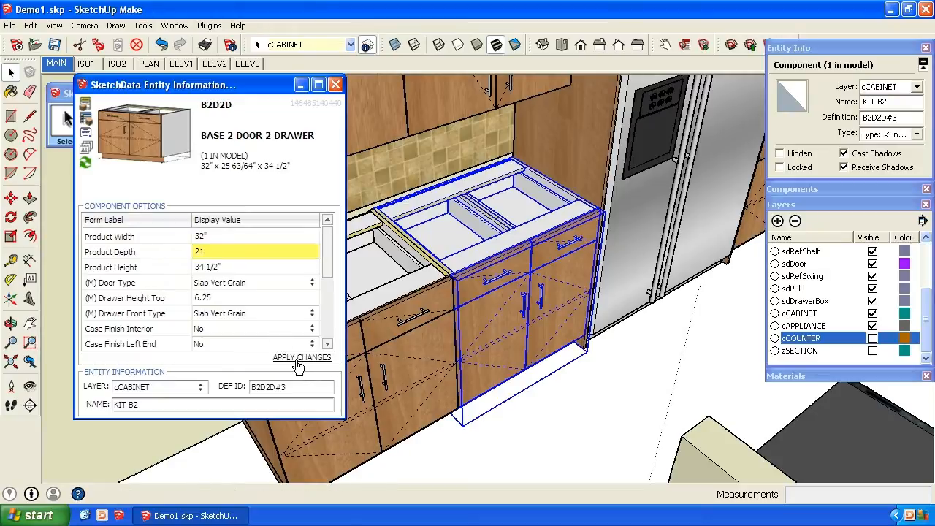
left_click(300, 358)
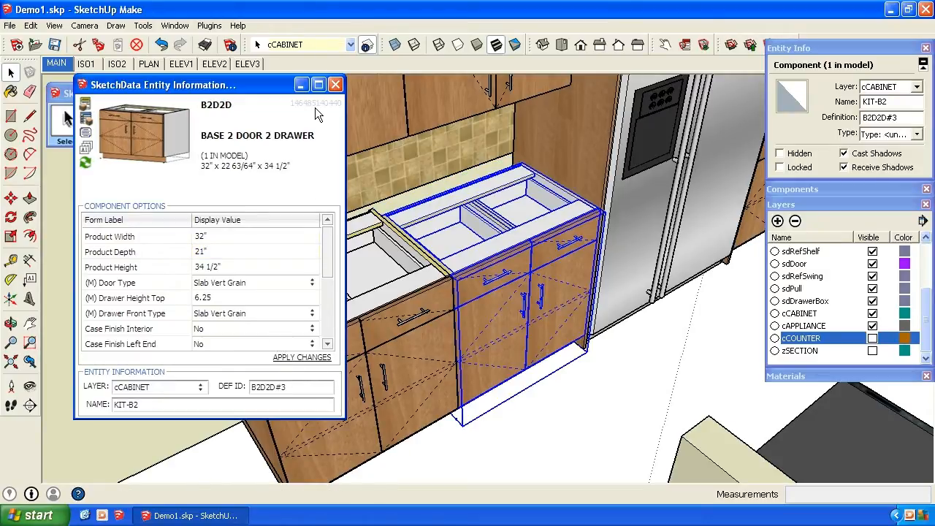
- Set Back Inset to Inside to 3.75 for the base cabinet farthest from the refrigerator, apply it and close its entity information
left_click(400, 312)
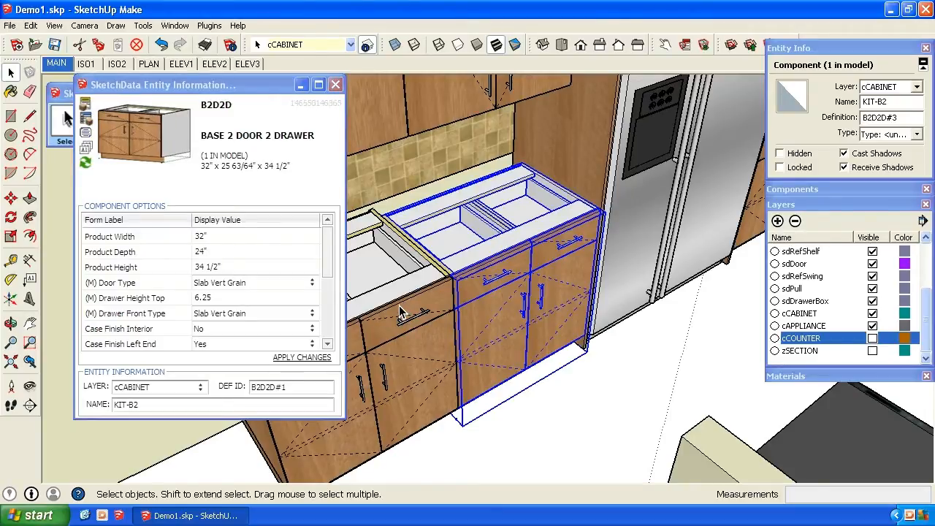
middle_click_drag(400, 313, 597, 299)
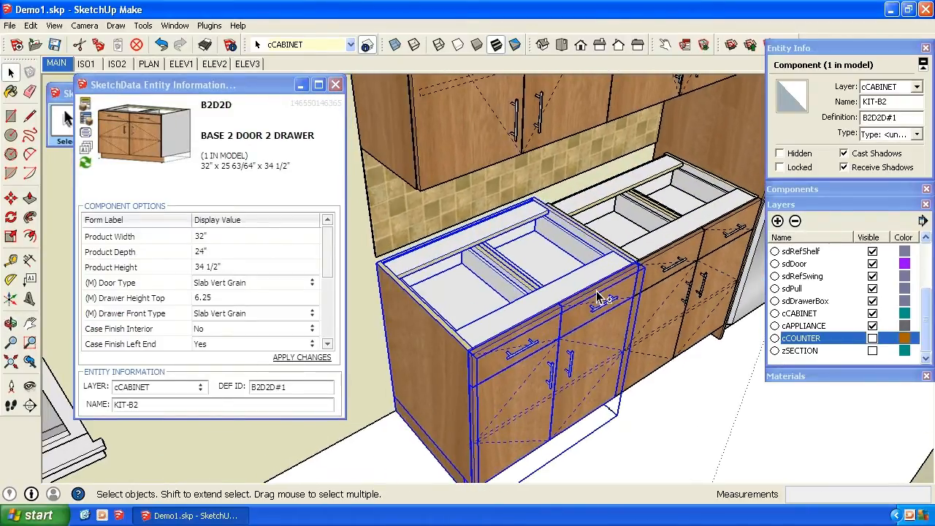
left_click(327, 330)
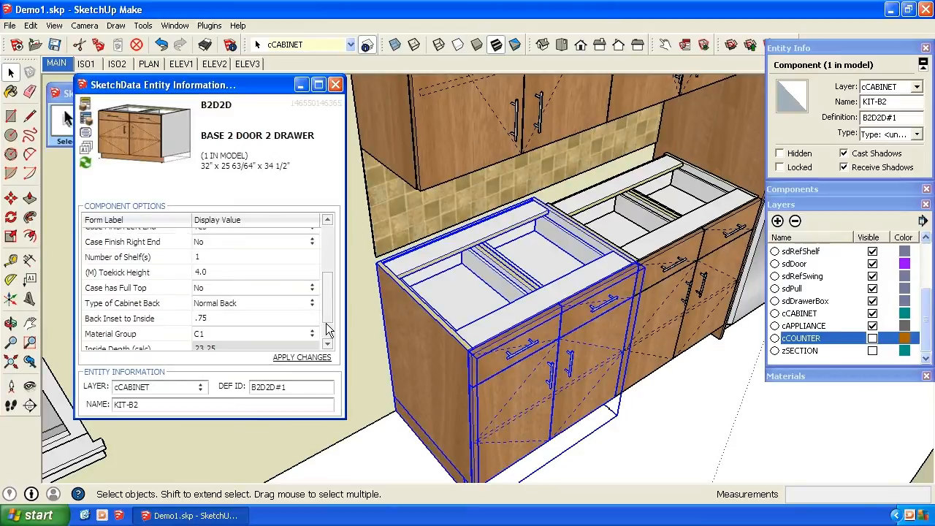
left_click(238, 317)
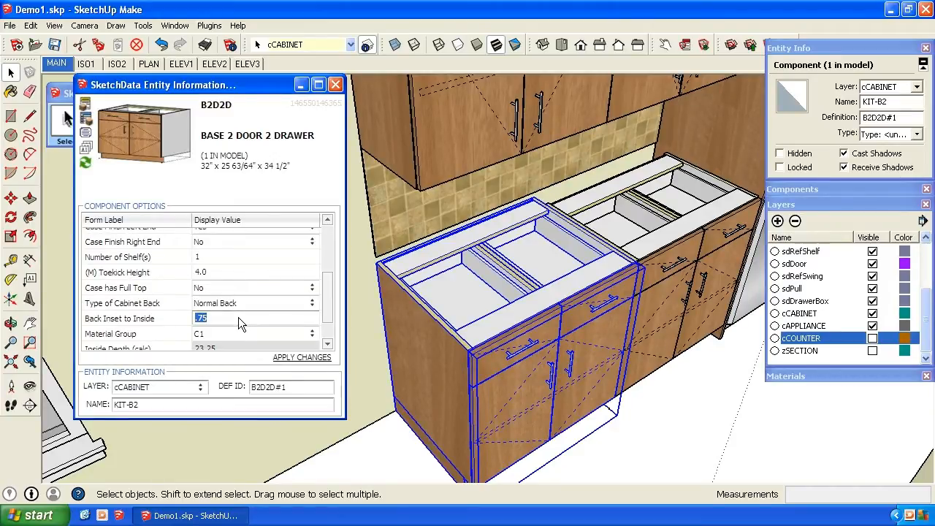
type("3.75")
key("Return")
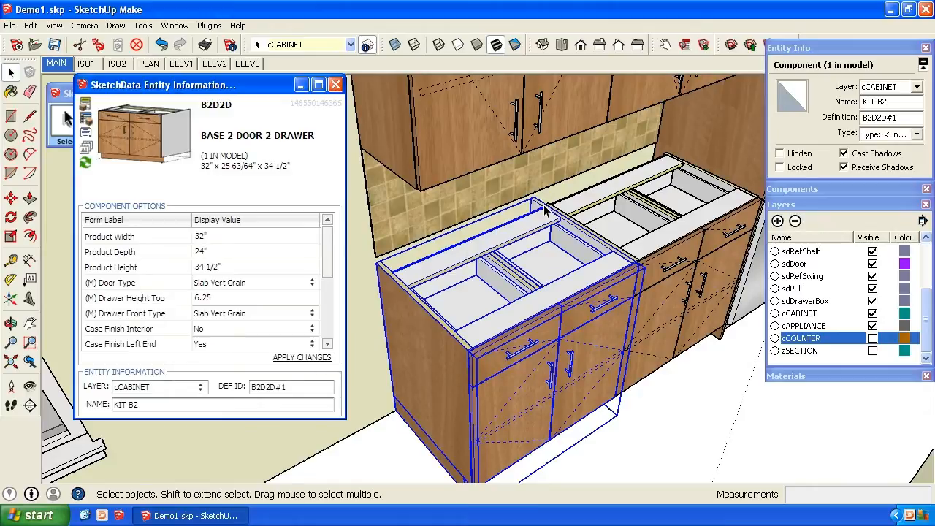
left_click(335, 85)
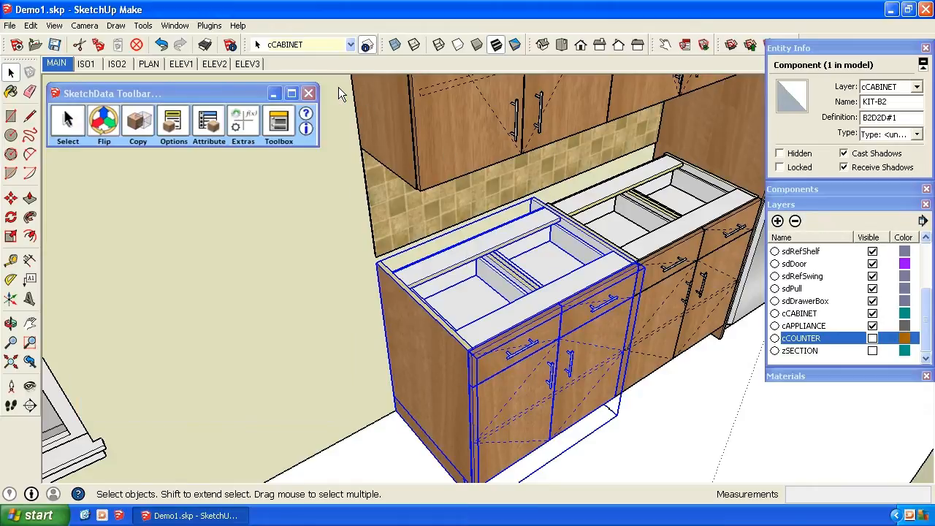
- Change the LenY formula of that cabinet's right end panel to =parent!LenY-3, then exit the cabinet component
double_click(548, 210)
left_click(542, 210)
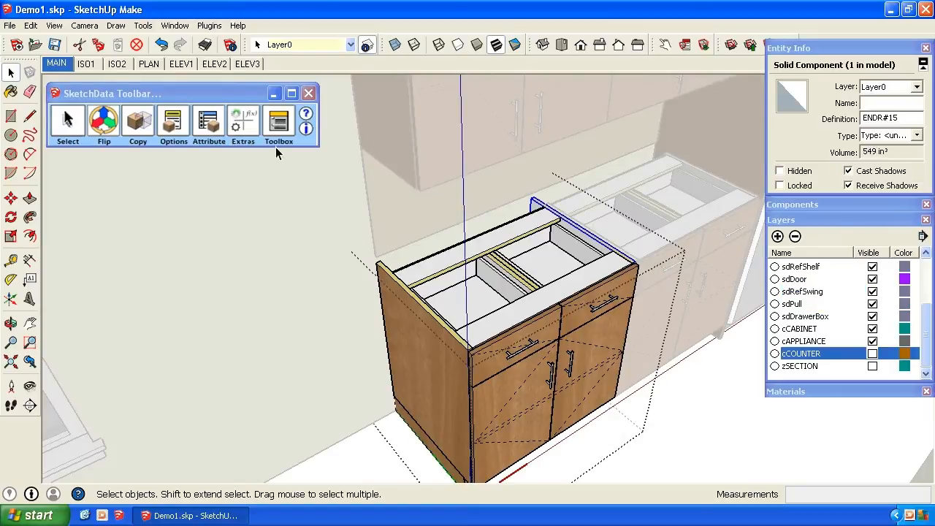
left_click(211, 121)
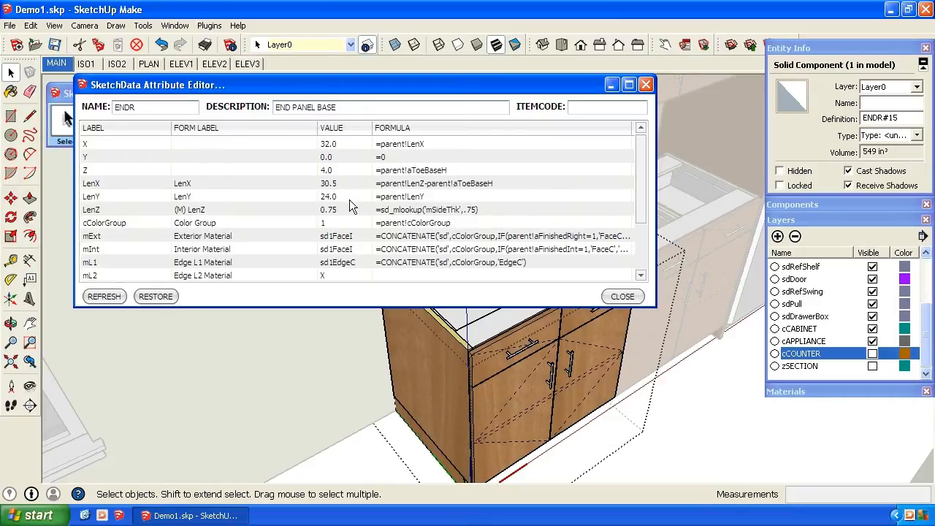
double_click(426, 196)
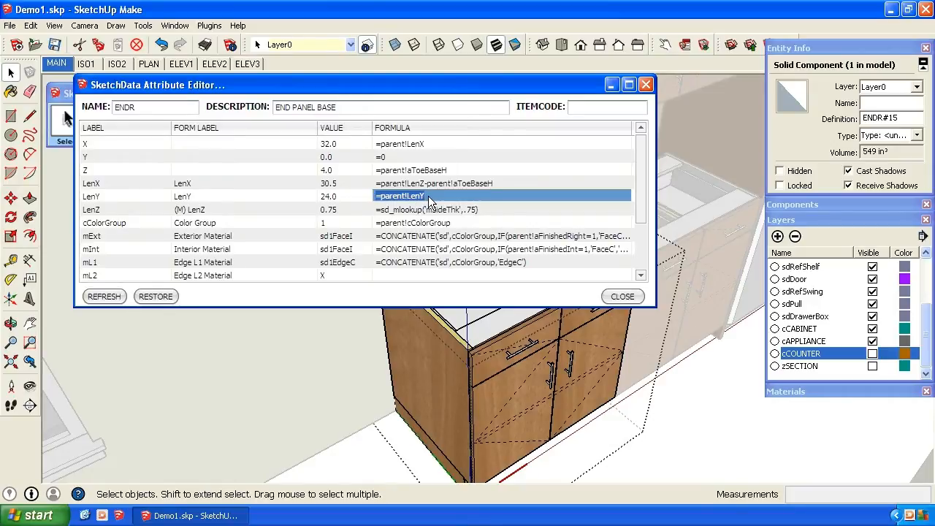
type("-3")
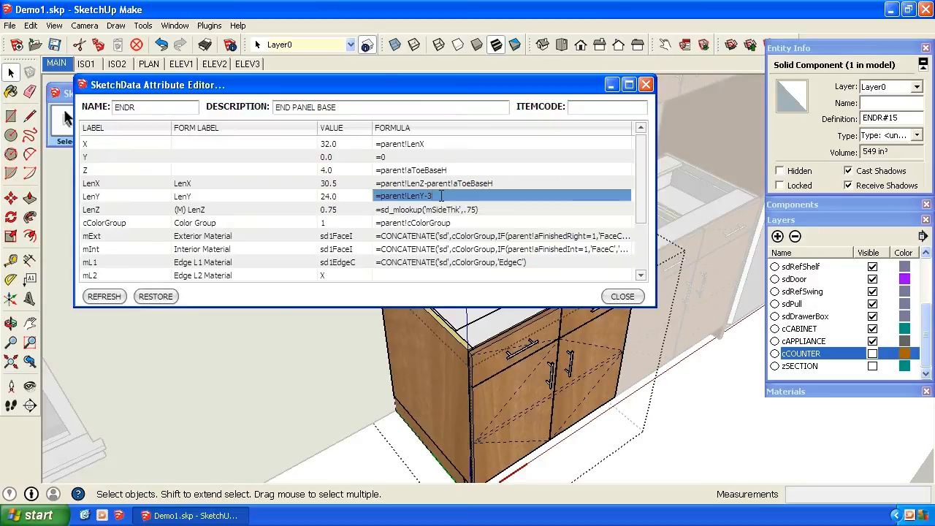
key("Return")
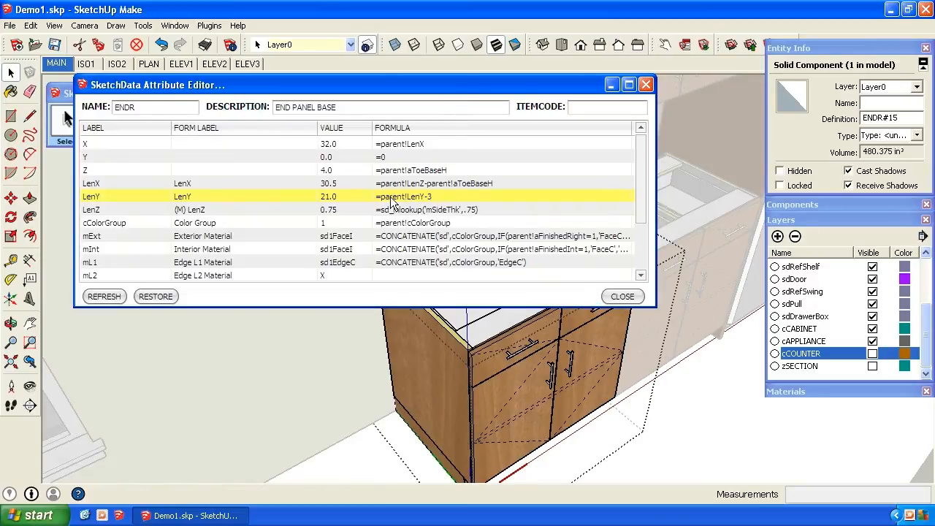
left_click(630, 298)
mouse_move(542, 236)
middle_mouse_down()
mouse_move(562, 322)
mouse_move(463, 184)
middle_mouse_up()
scroll(541, 231, "up", 5)
scroll(541, 231, "down", 5)
scroll(465, 185, "down", 3)
middle_click_drag(483, 230, 509, 280)
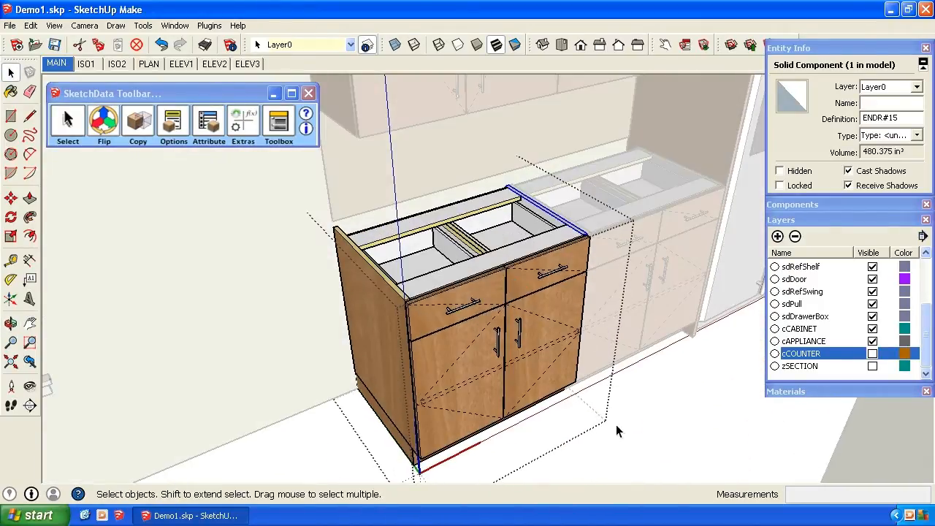
left_click(636, 431)
left_click(634, 430)
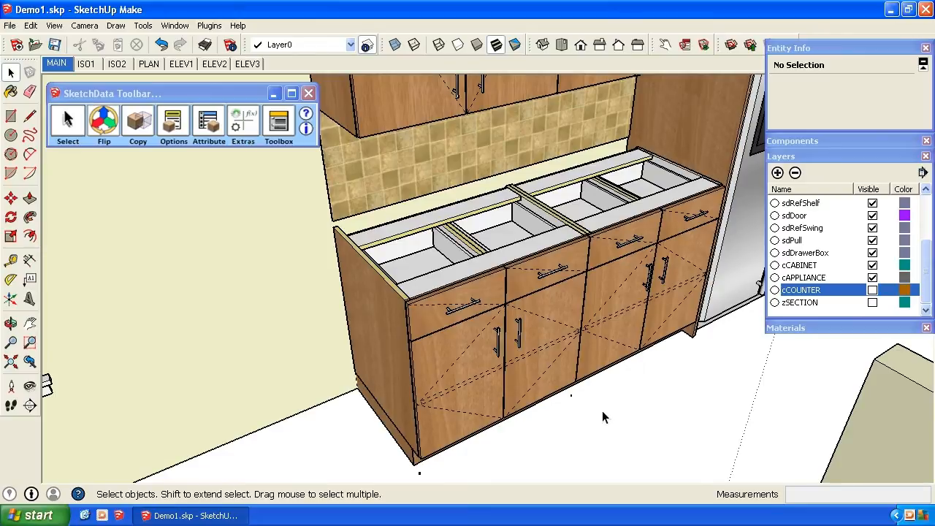
- Restore the original LenY formula of the same cabinet's right end panel, then exit the cabinet component
double_click(532, 211)
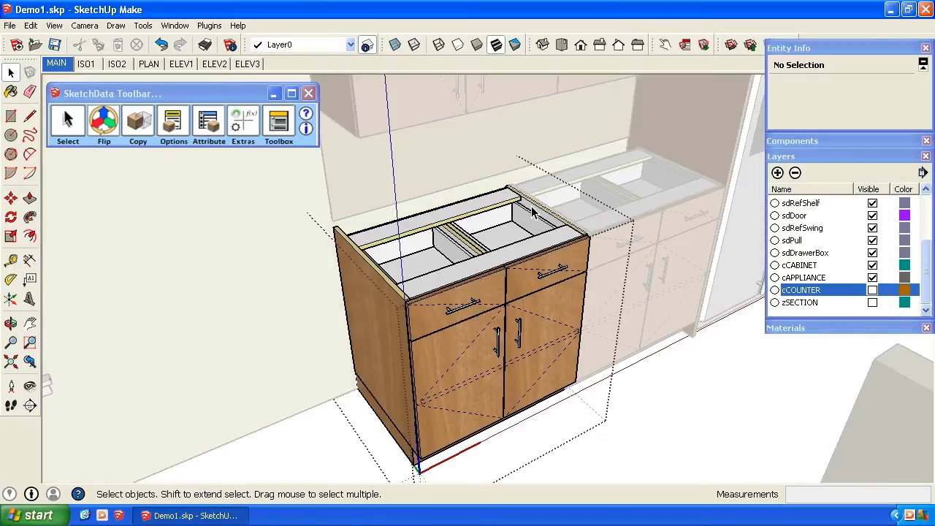
left_click(253, 114)
left_click(431, 197)
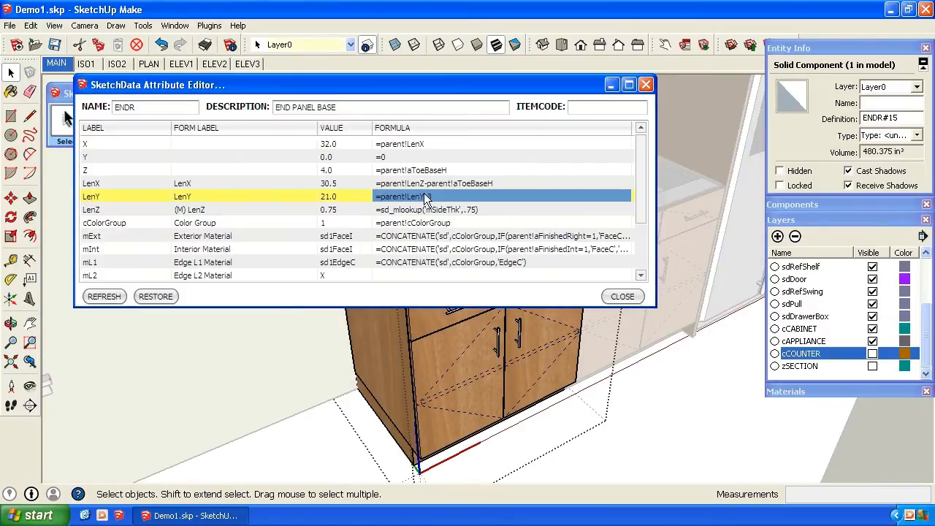
left_click(167, 299)
left_click(336, 222)
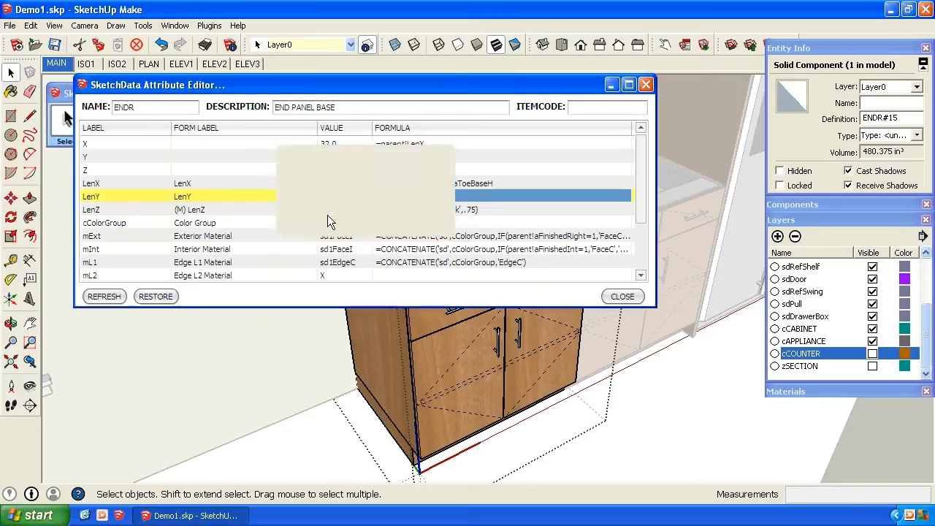
left_click(622, 296)
middle_click_drag(618, 445, 538, 307)
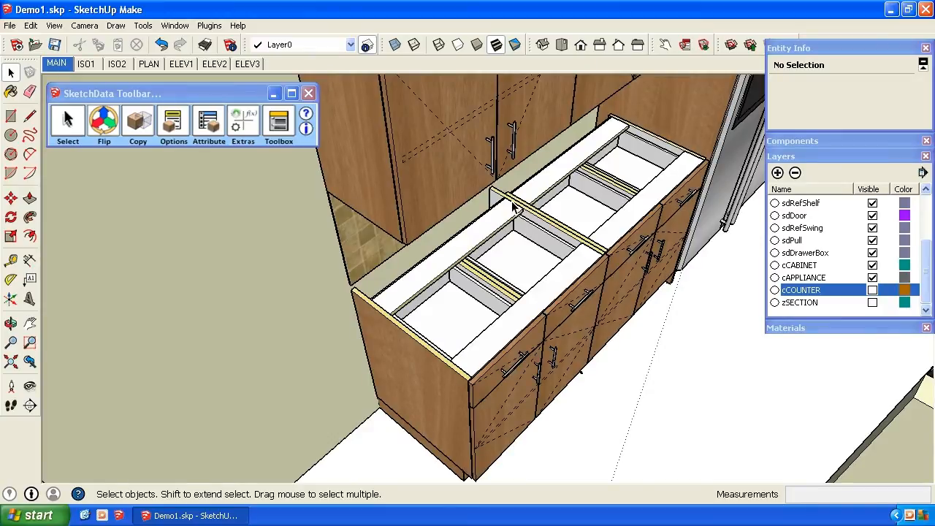
middle_click_drag(513, 209, 539, 391)
scroll(540, 392, "down", 2)
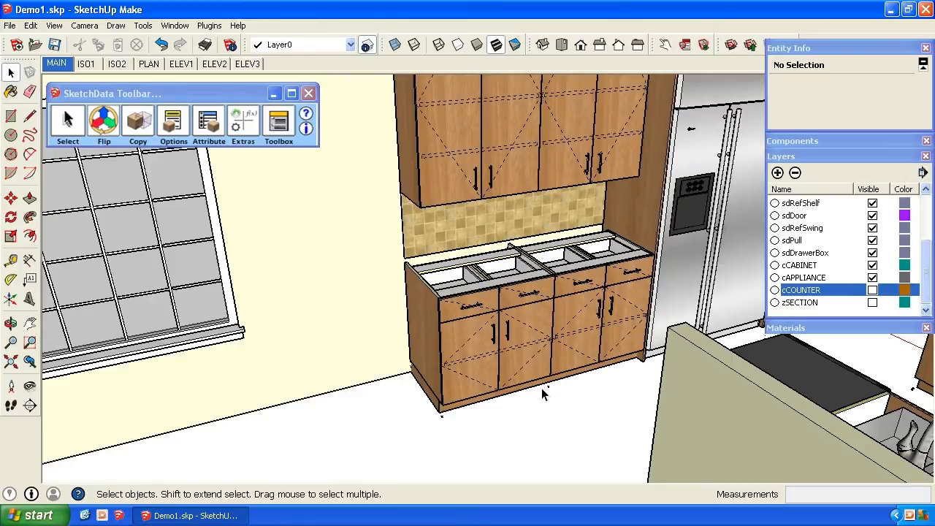